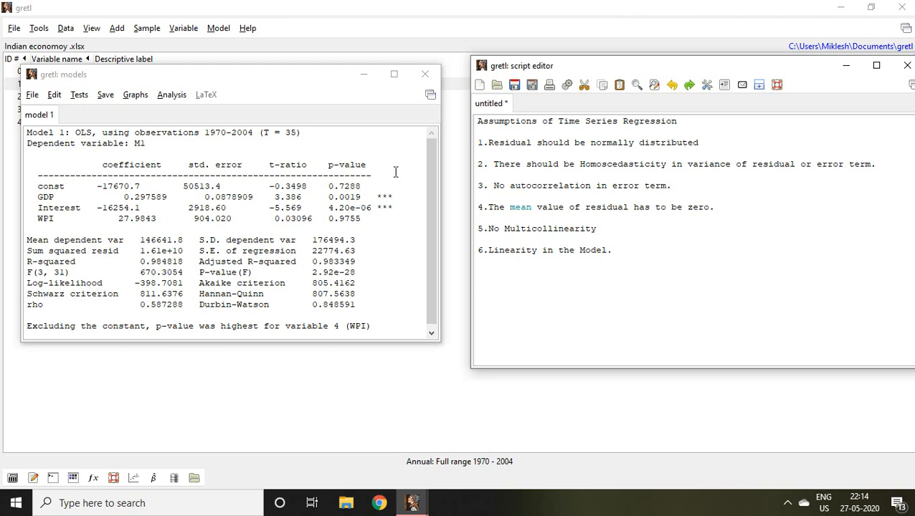
Step: Review the OLS model output for M1 and the first listed assumption, that residuals should be normally distributed
click(263, 179)
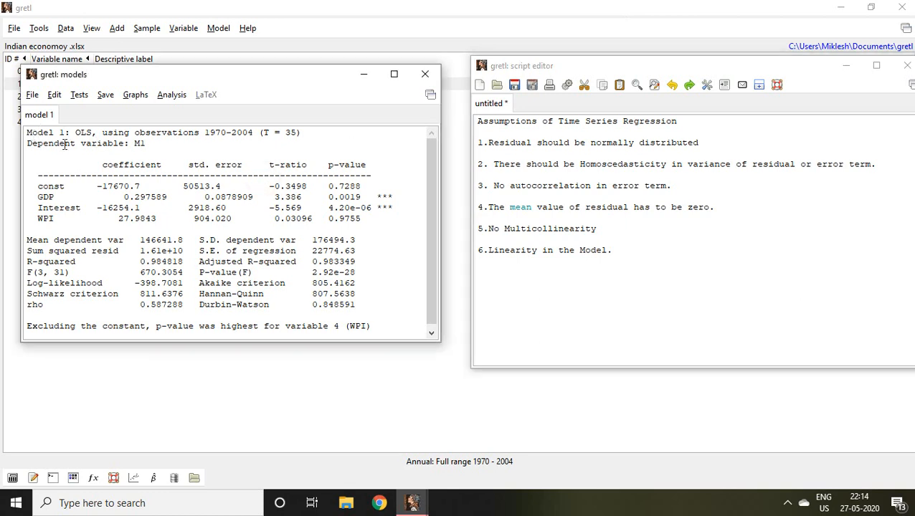
drag(27, 133, 257, 265)
click(271, 276)
drag(324, 302, 357, 317)
click(368, 325)
double_click(702, 143)
click(702, 142)
click(703, 143)
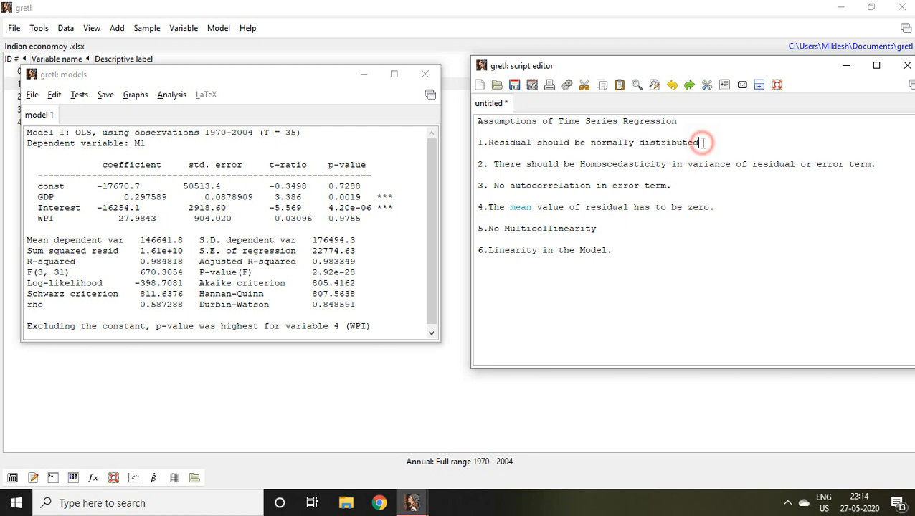
drag(703, 143, 488, 142)
click(488, 142)
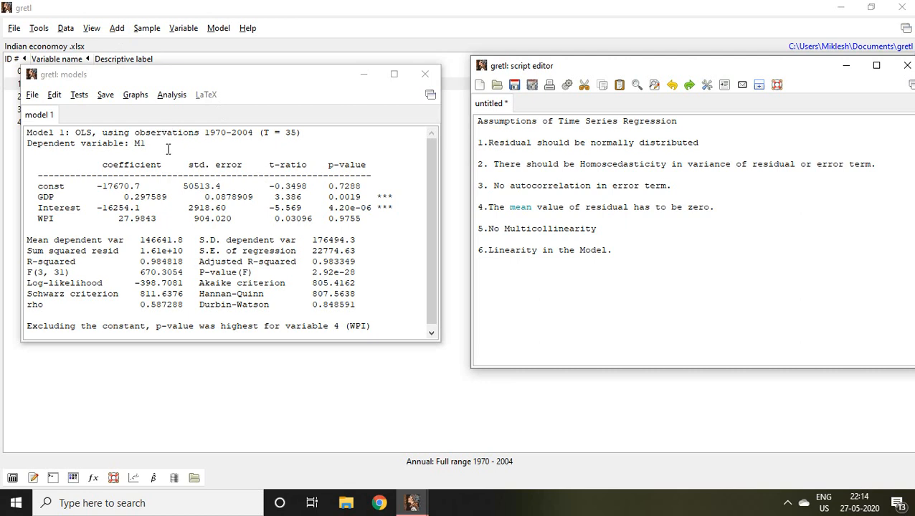
Step: Run the normality of residual test on the OLS model and examine the chi-square p-value on the graph
click(79, 97)
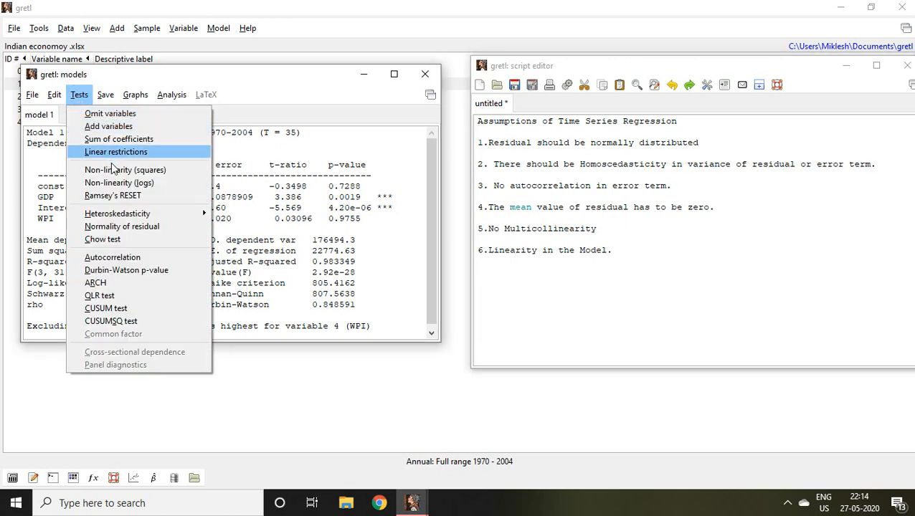
click(145, 227)
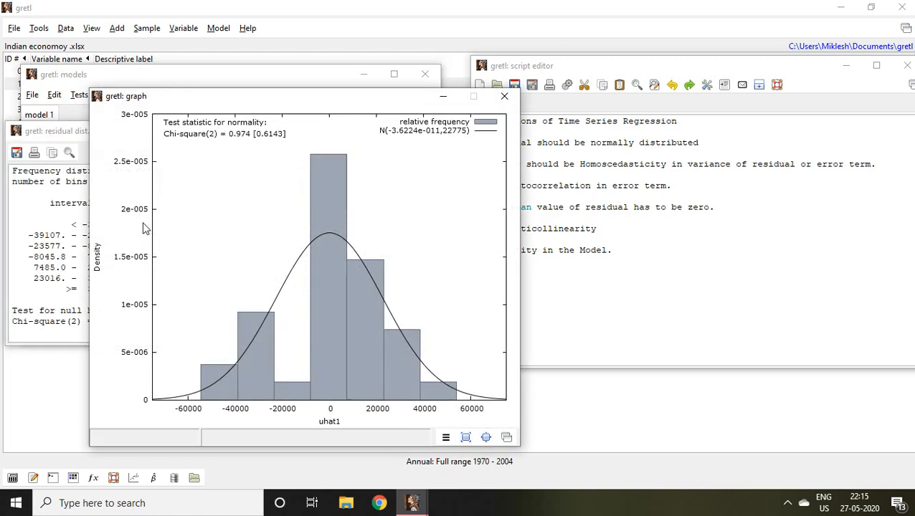
click(854, 68)
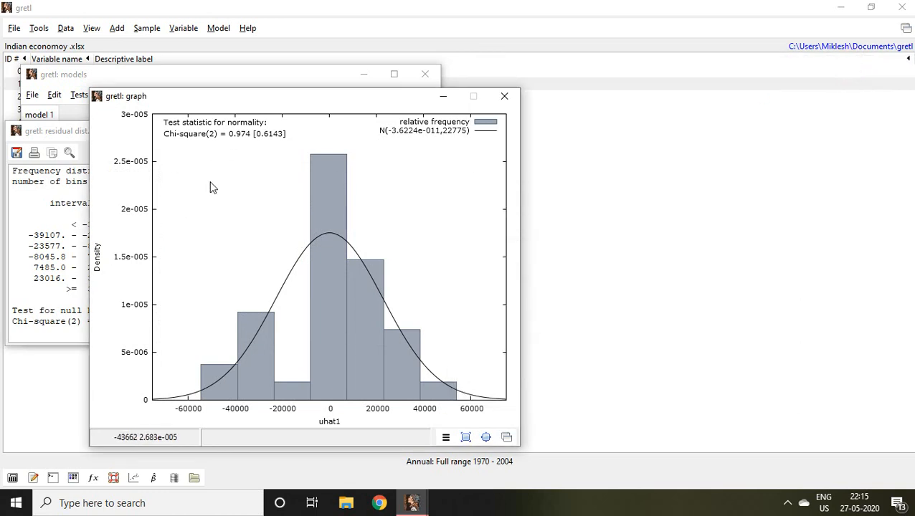
click(288, 134)
click(255, 138)
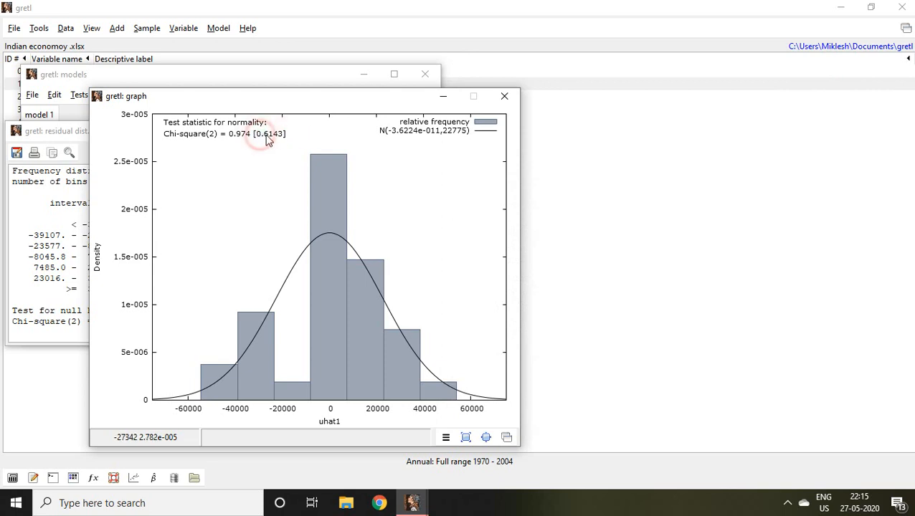
click(268, 138)
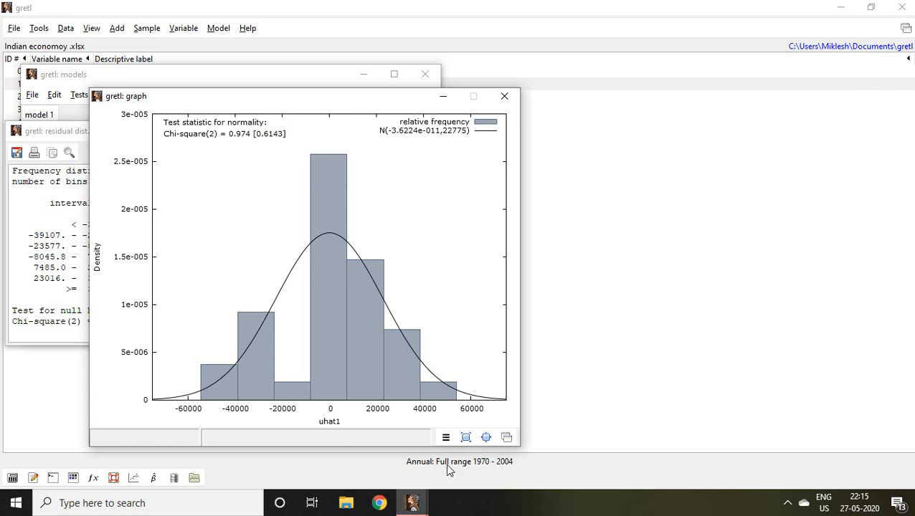
Step: Bring the assumptions list back into view and minimize the normality graph and residual distribution windows
mouse_move(411, 502)
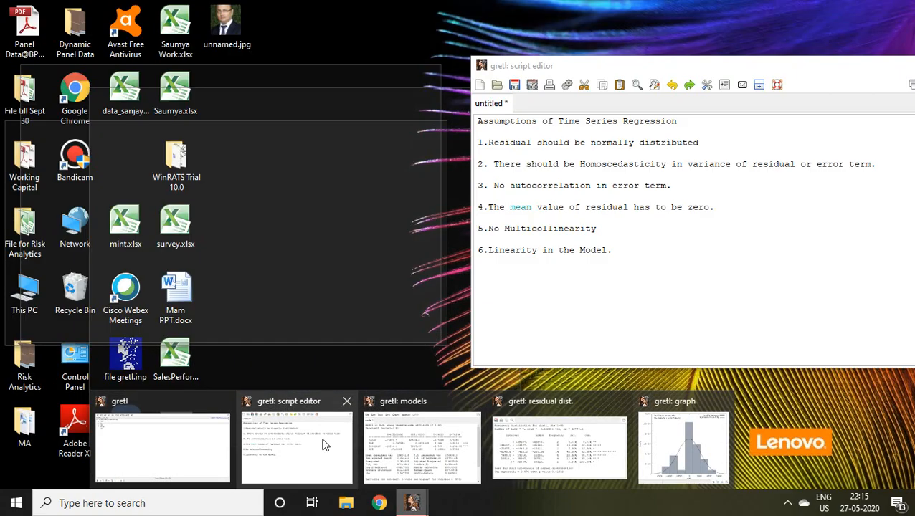
click(323, 442)
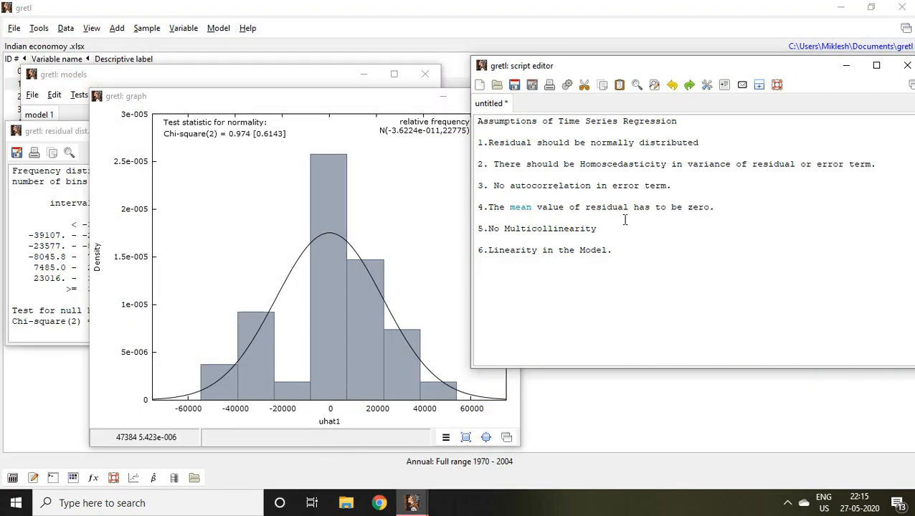
click(442, 94)
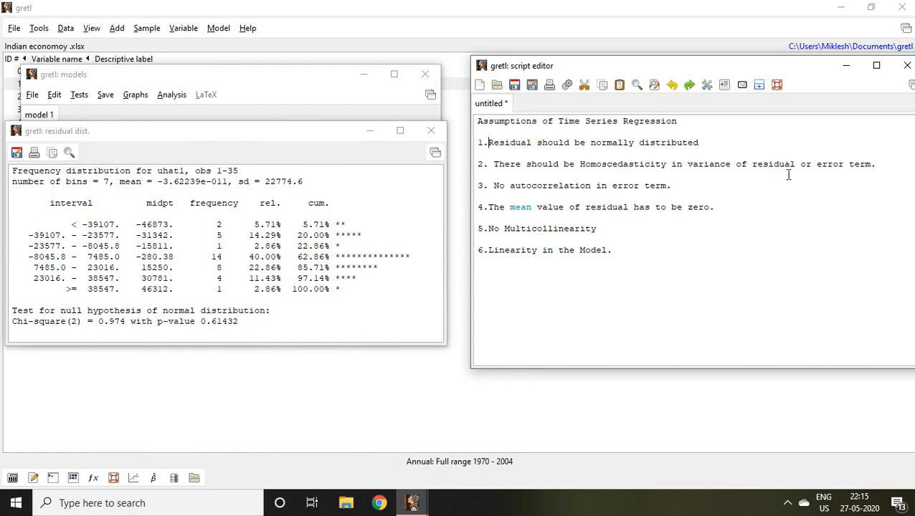
click(371, 131)
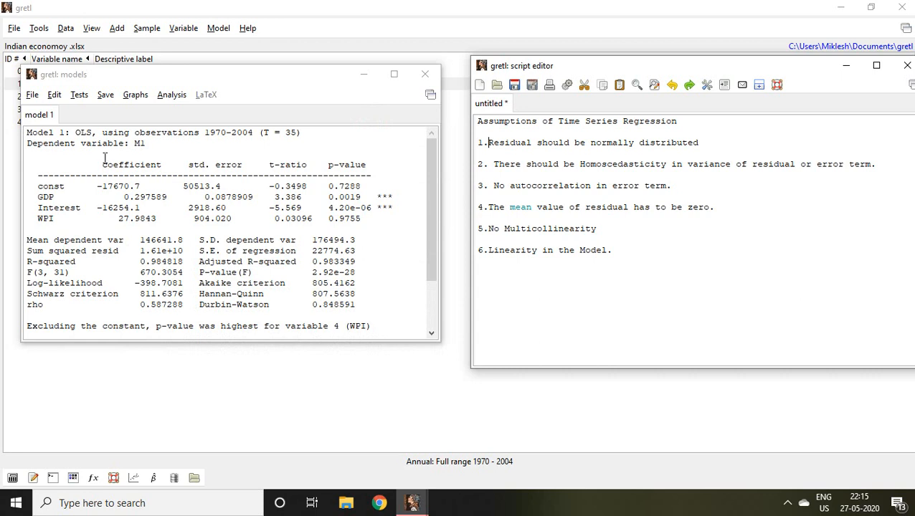
Step: Run the Breusch-Pagan heteroskedasticity test on the OLS model and highlight its p-value
click(80, 96)
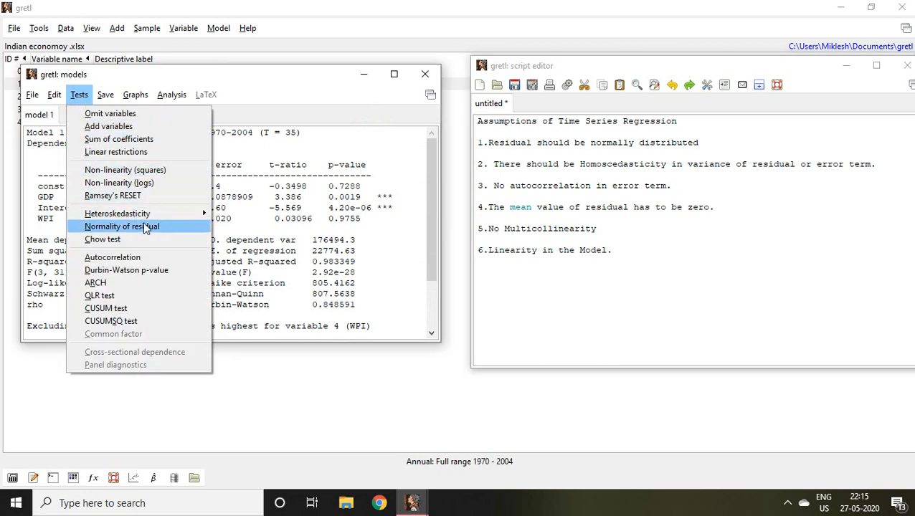
mouse_move(152, 217)
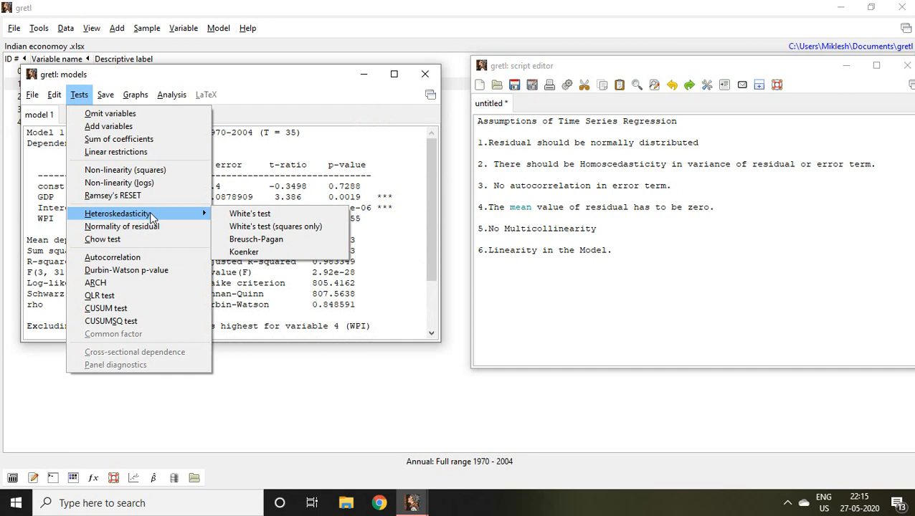
click(244, 242)
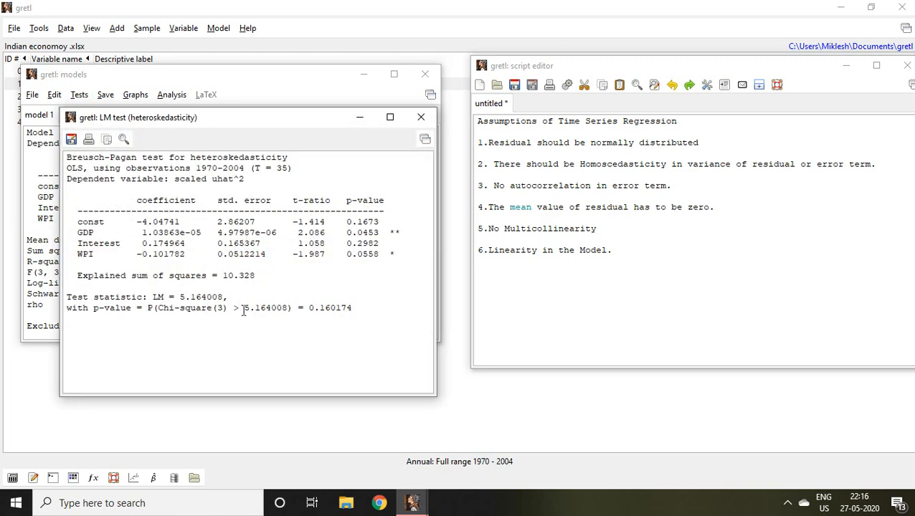
click(243, 310)
drag(243, 310, 353, 308)
click(318, 309)
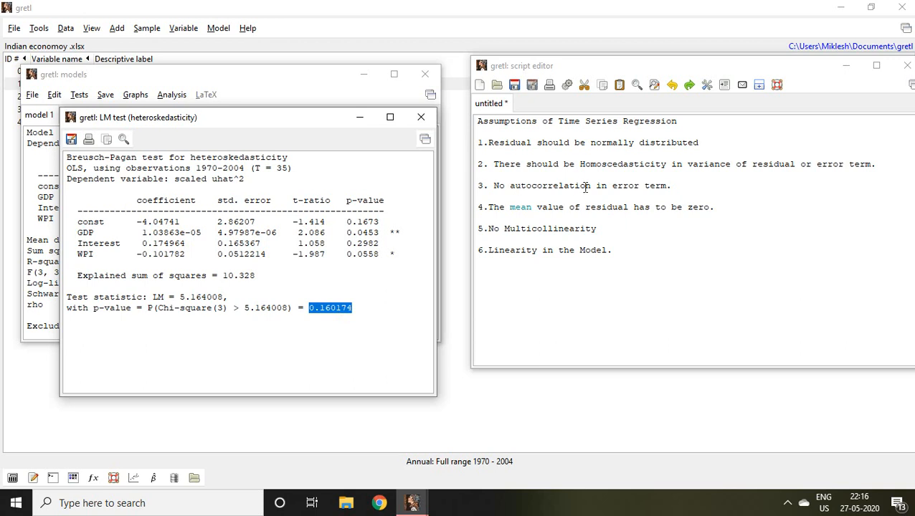
Step: Highlight the no-autocorrelation assumption, close the Breusch-Pagan results, and examine the Durbin-Watson statistic in the model output
click(484, 187)
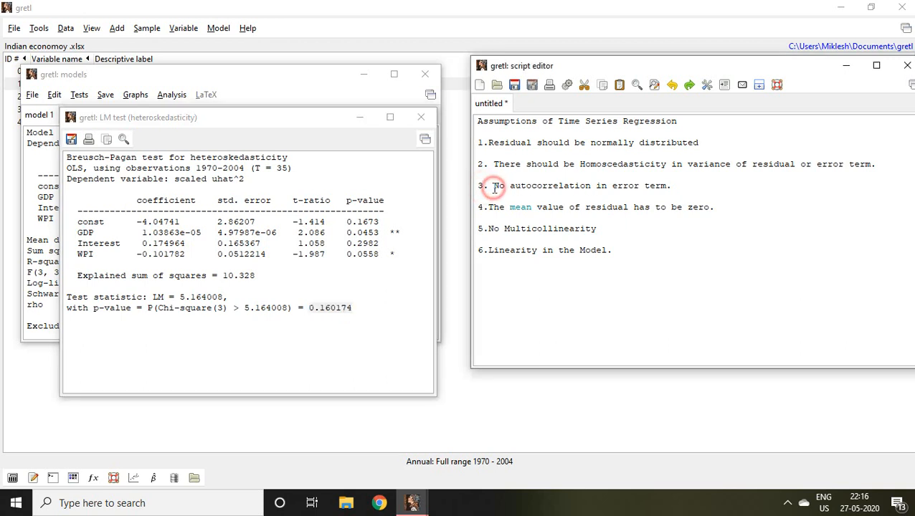
drag(493, 187, 669, 187)
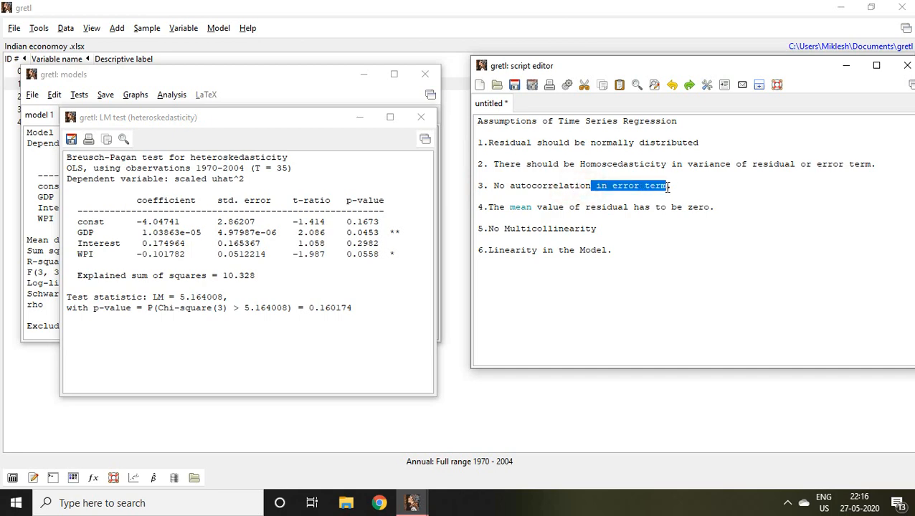
click(417, 119)
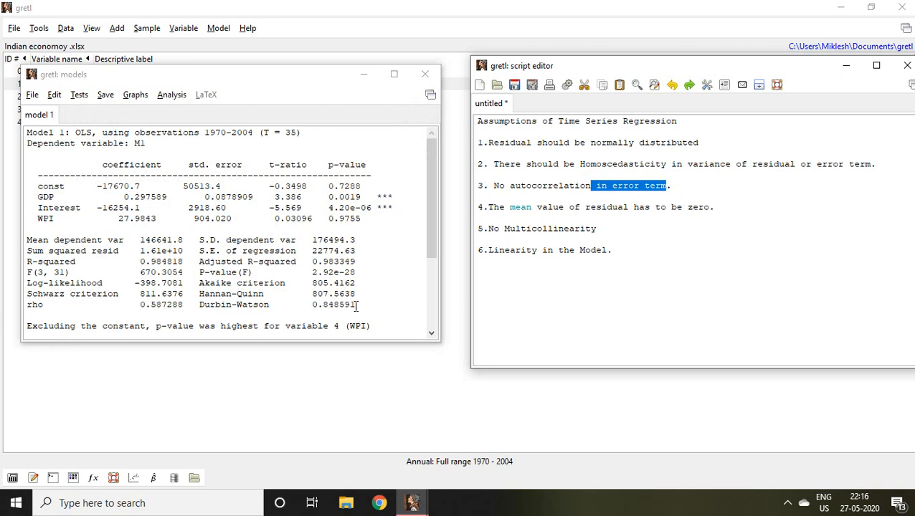
drag(356, 306, 301, 305)
drag(274, 304, 358, 305)
click(311, 308)
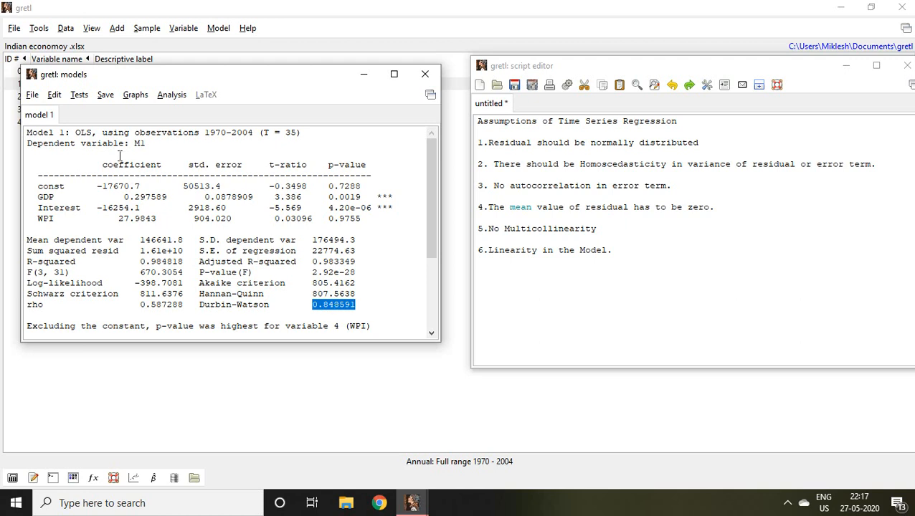
Step: Compute the Durbin-Watson p-value for the OLS model and highlight it in the results
click(78, 96)
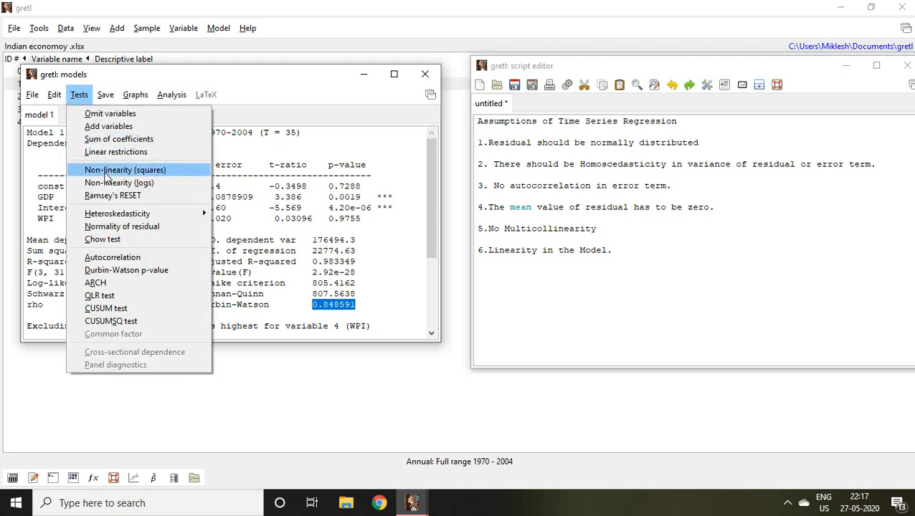
click(152, 271)
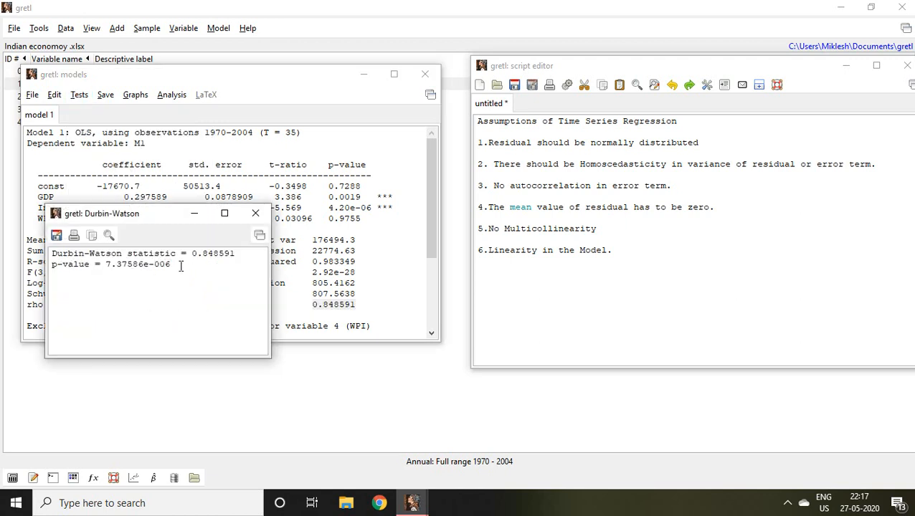
drag(182, 264, 100, 264)
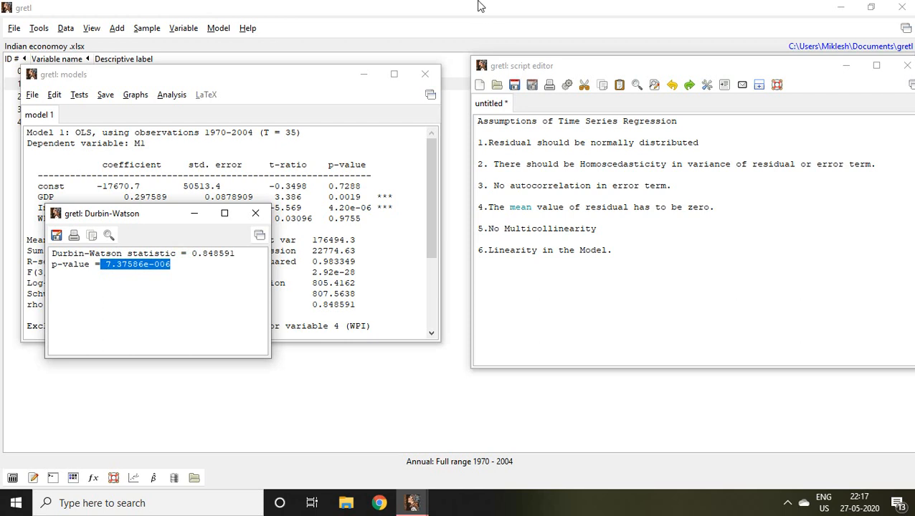
Step: Highlight the fourth assumption, that the mean value of residual is zero, and close the Durbin-Watson results
mouse_move(479, 5)
click(487, 207)
drag(532, 207, 723, 206)
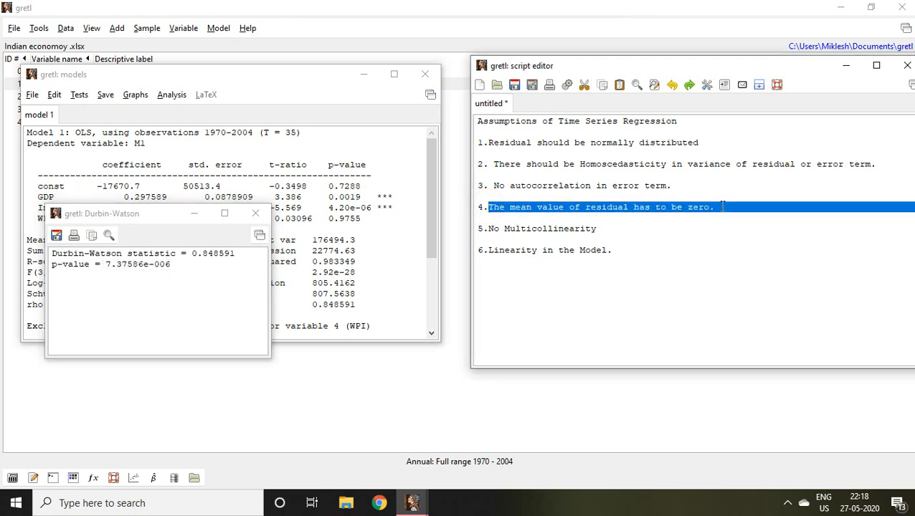
click(252, 216)
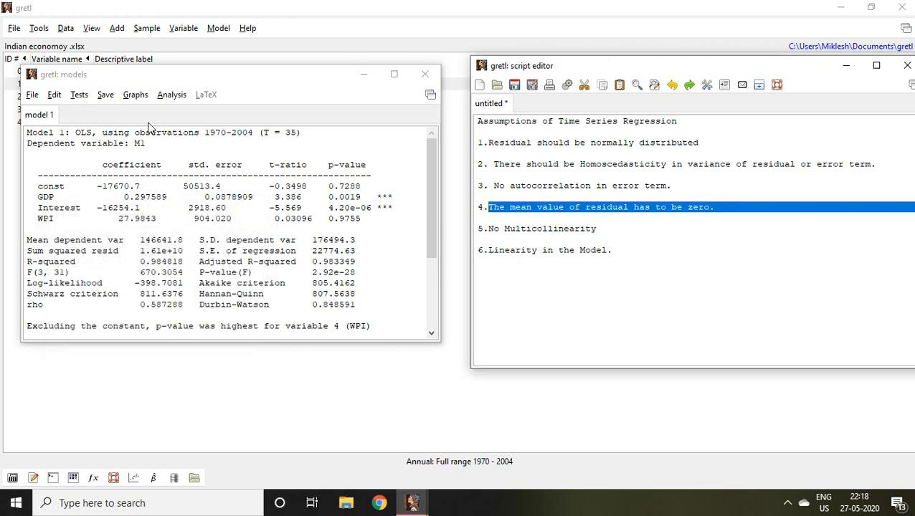
Step: Save the OLS model's residuals to the dataset as a series named residual
click(105, 96)
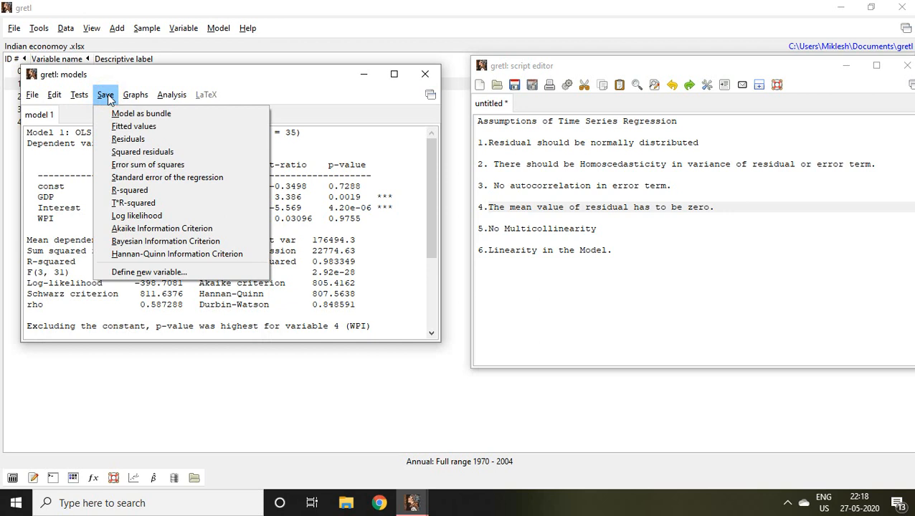
click(133, 141)
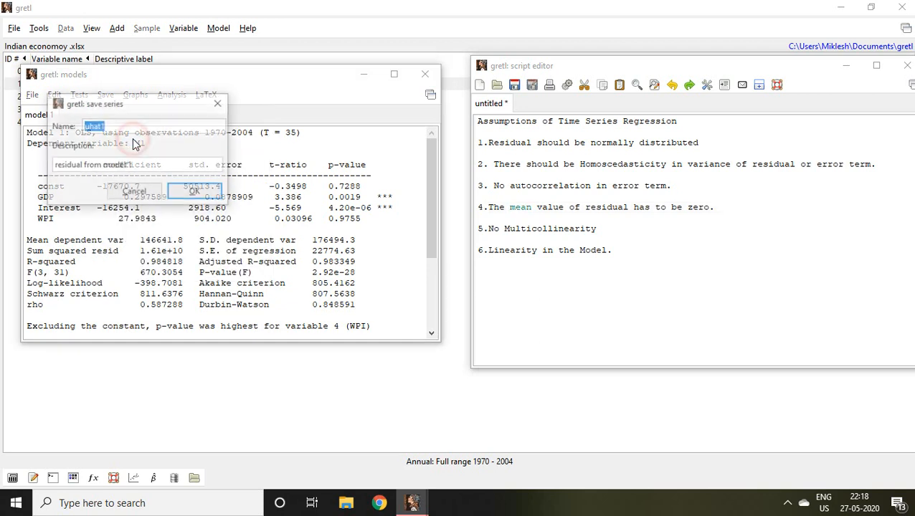
click(119, 125)
key(BackSpace)
key(BackSpace)
key(BackSpace)
key(BackSpace)
key(BackSpace)
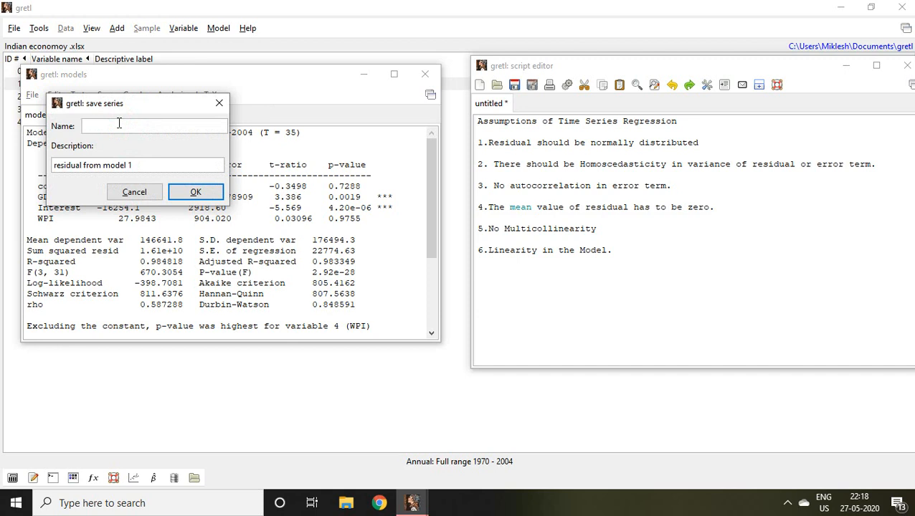
text(residual)
click(195, 193)
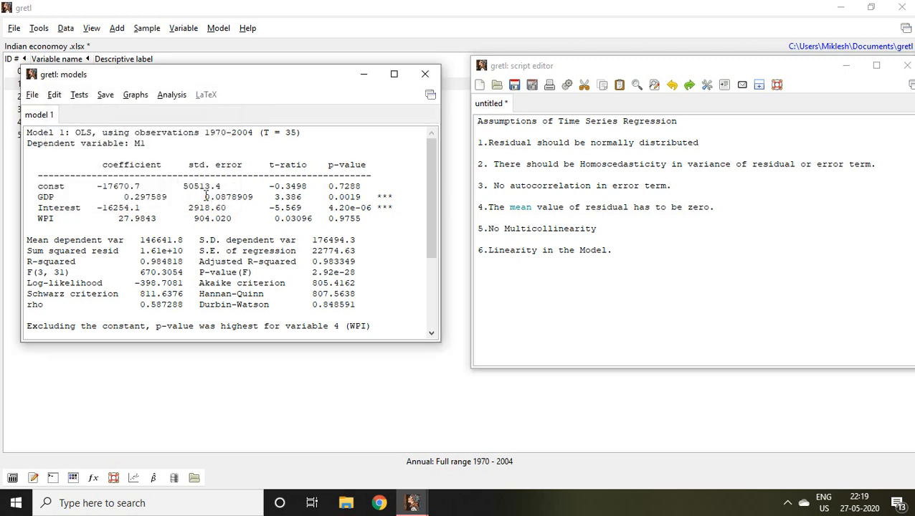
Step: Return to the main variable list and display summary statistics for the residual series
click(415, 505)
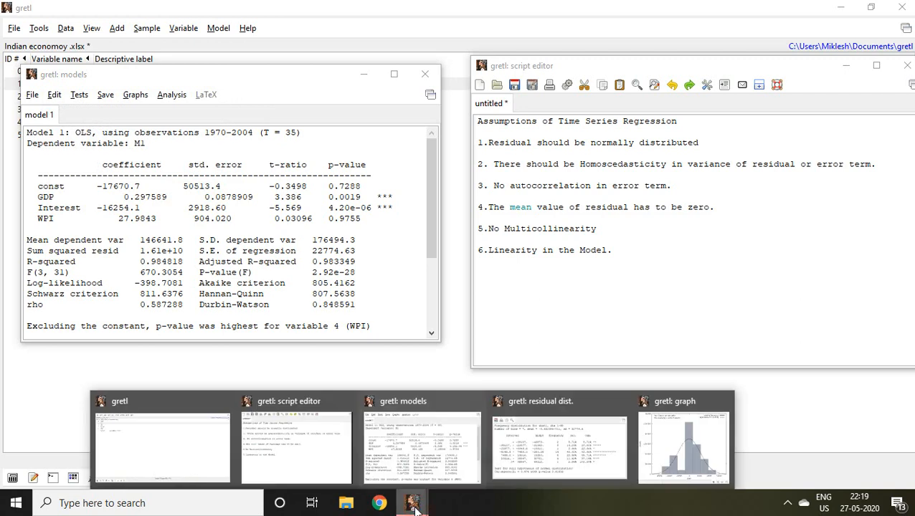
click(187, 445)
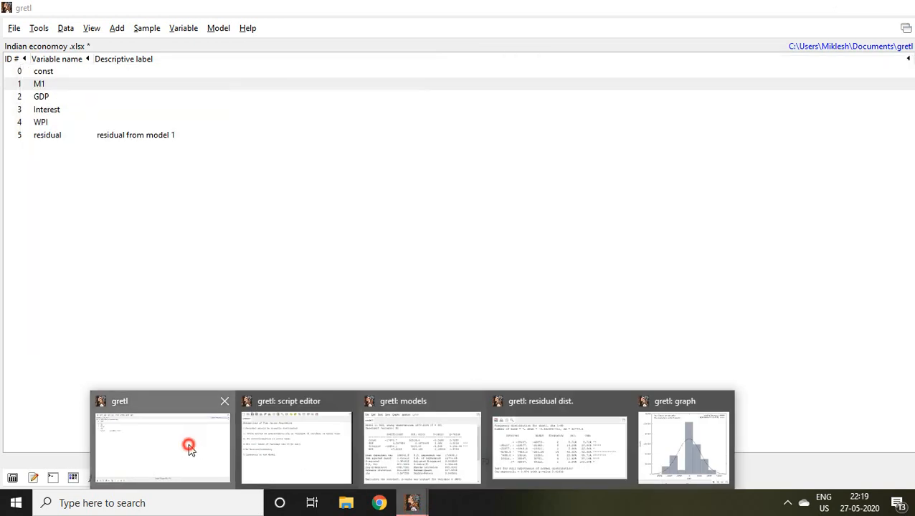
click(56, 141)
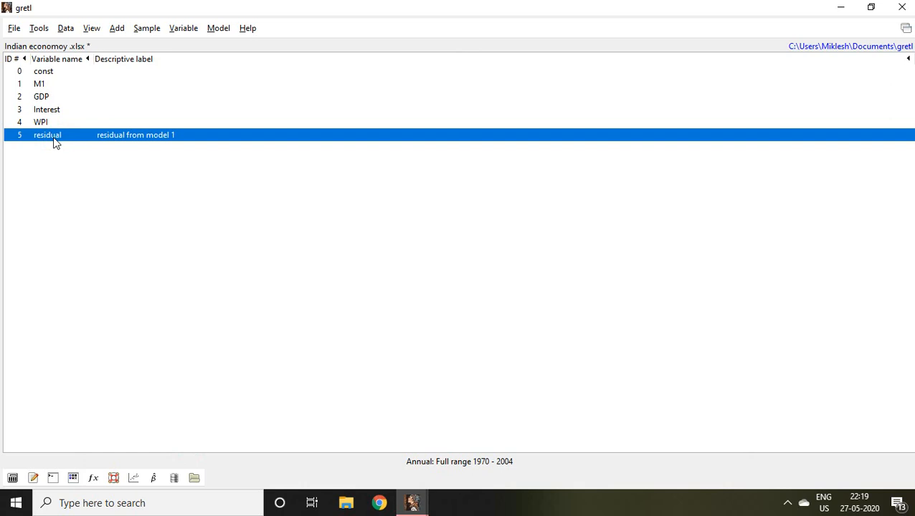
right_click(56, 142)
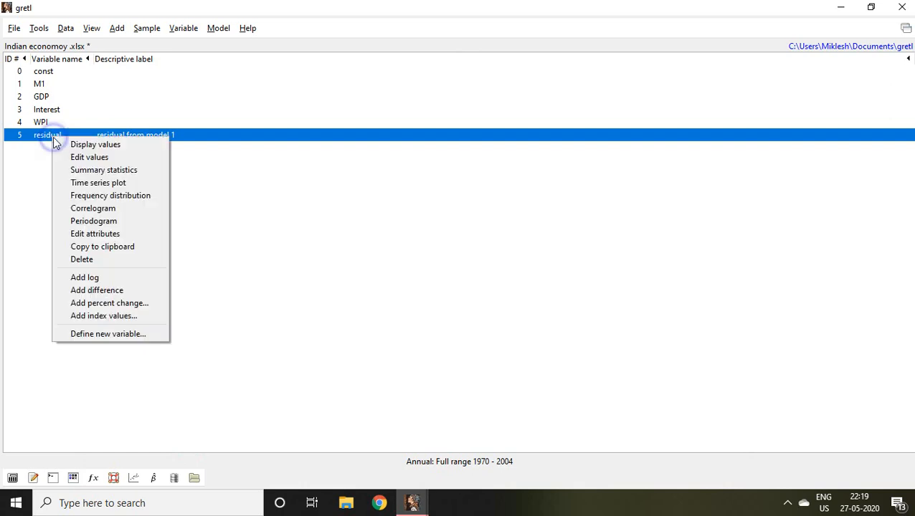
click(88, 170)
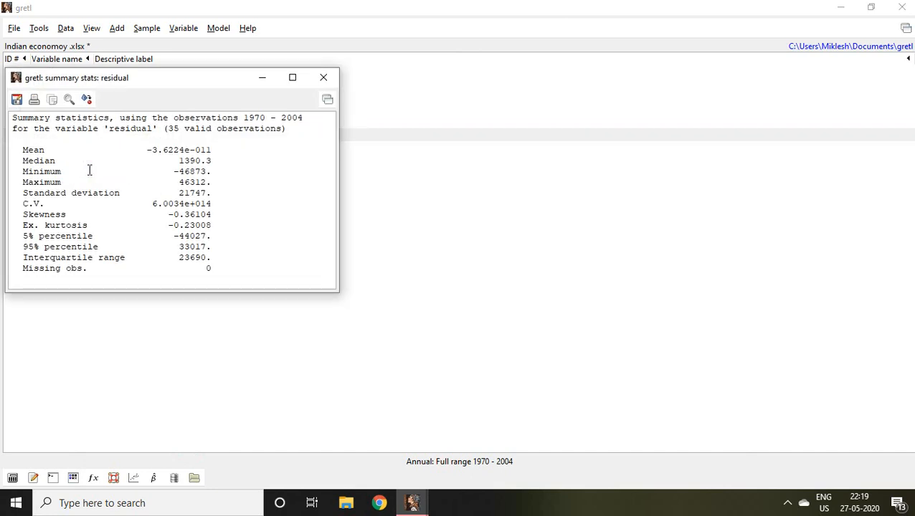
Step: Highlight the mean in the residual's summary statistics and bring up the list of time series regression assumptions
drag(212, 150, 146, 150)
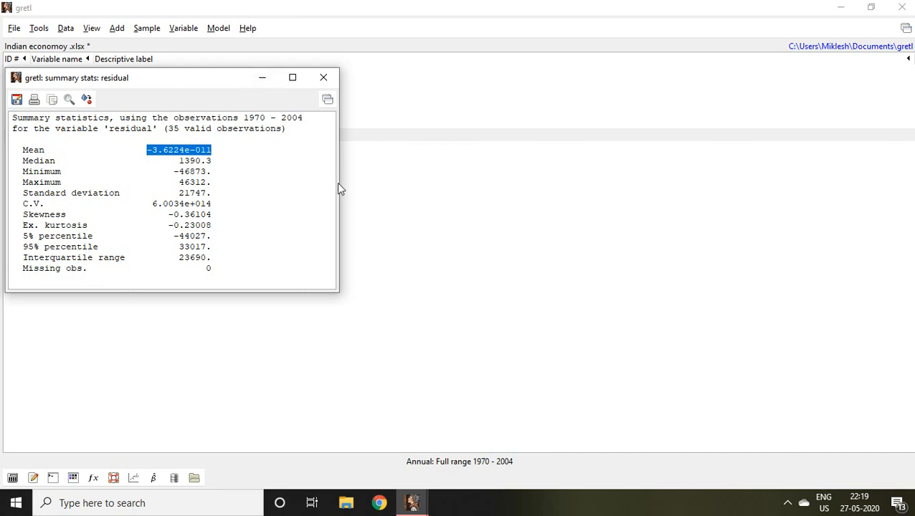
click(414, 505)
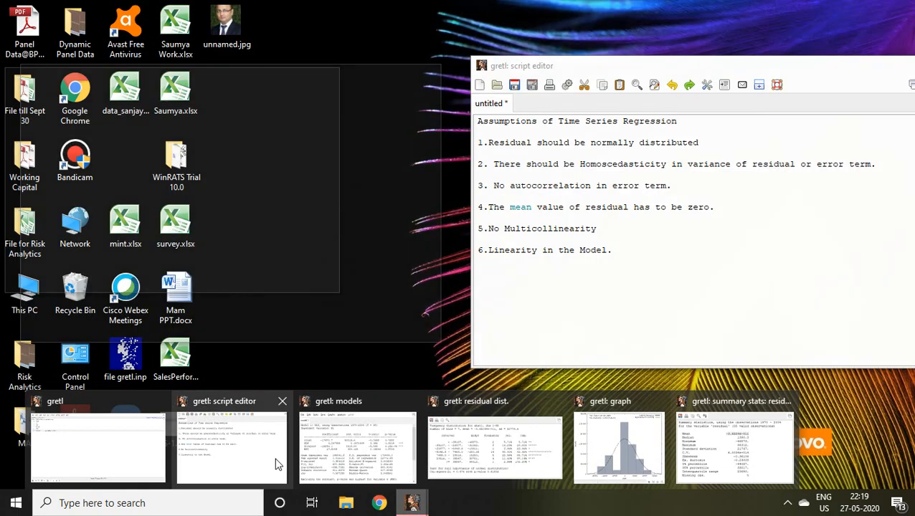
click(267, 461)
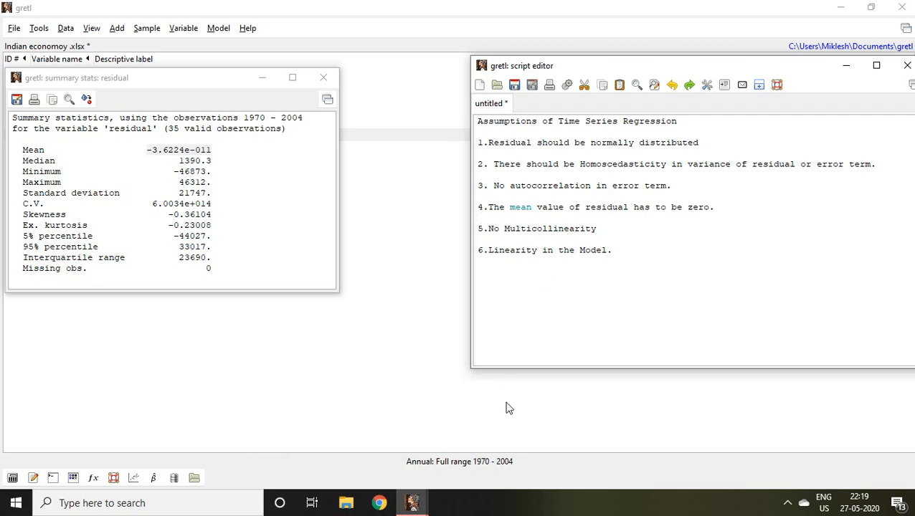
Step: Return to the OLS model of M1 and run the collinearity analysis with variance inflation factors
mouse_move(413, 504)
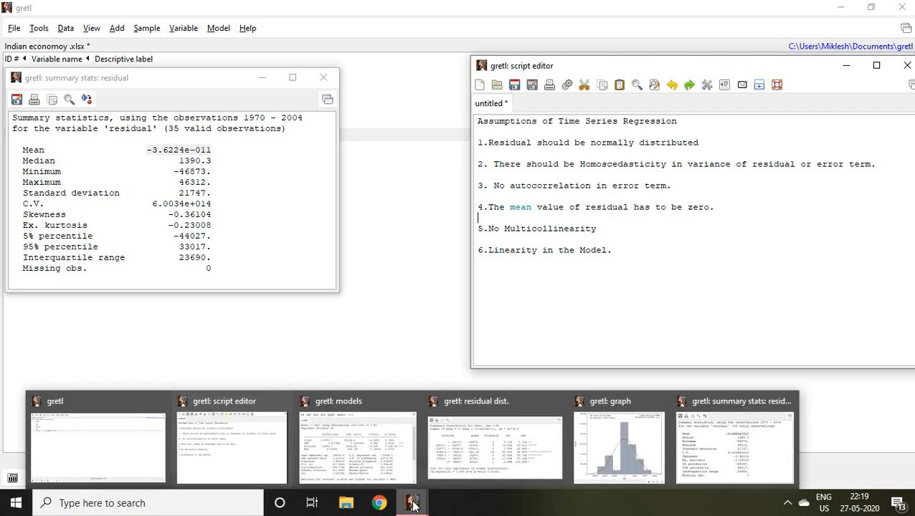
click(378, 452)
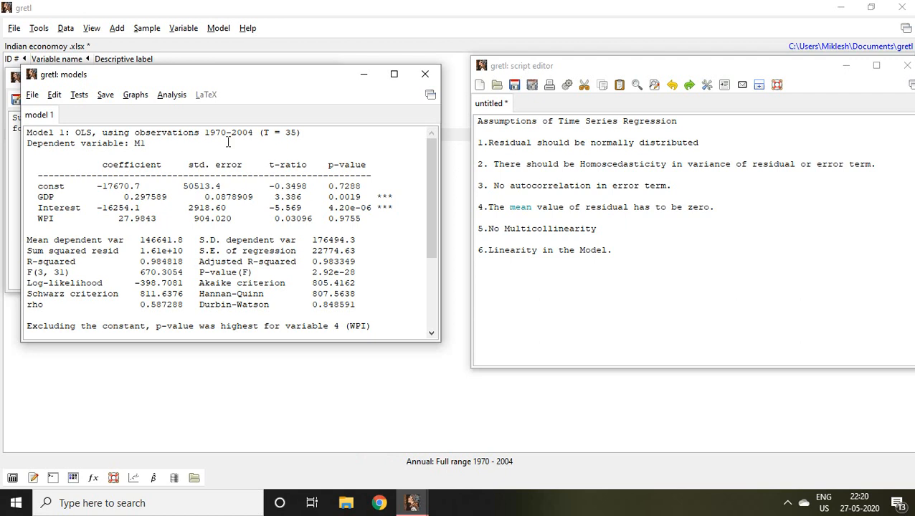
click(170, 95)
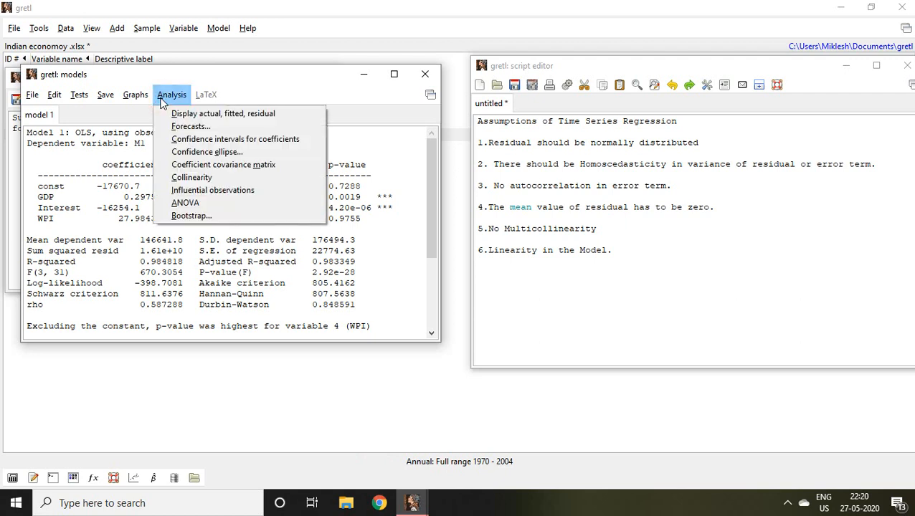
click(192, 177)
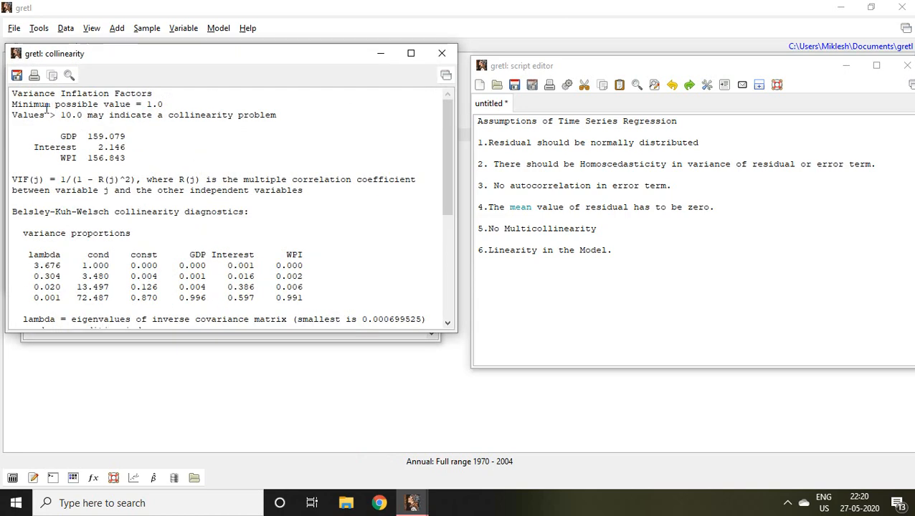
Step: Examine the Variance Inflation Factors heading, the factors of GDP, Interest and WPI, and the collinearity threshold note by highlighting them
double_click(13, 94)
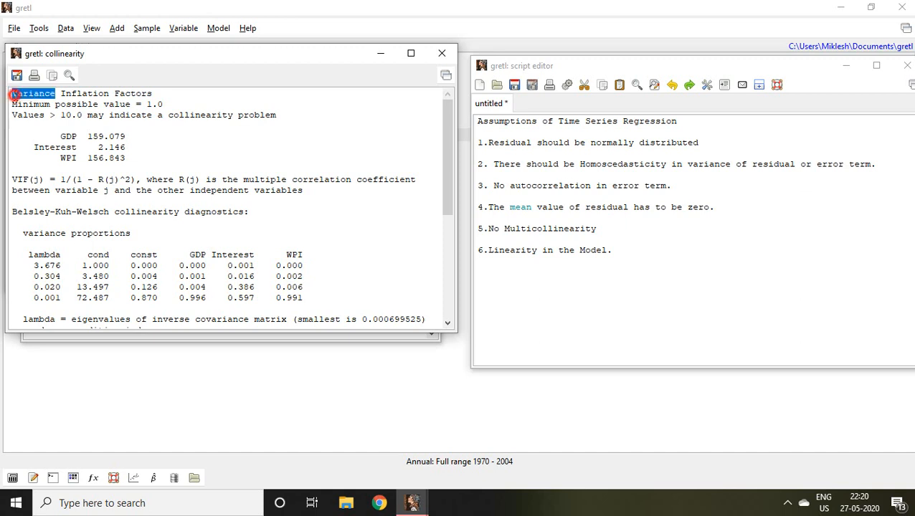
drag(12, 94, 162, 99)
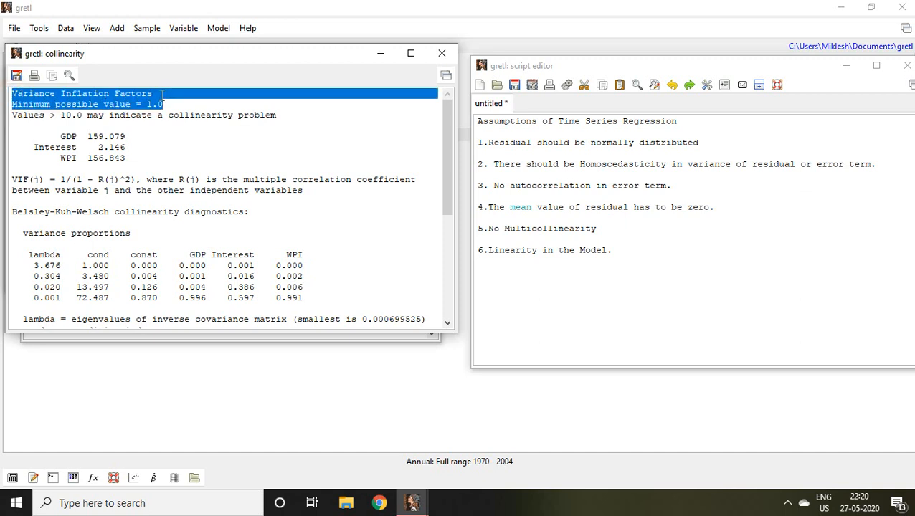
click(161, 115)
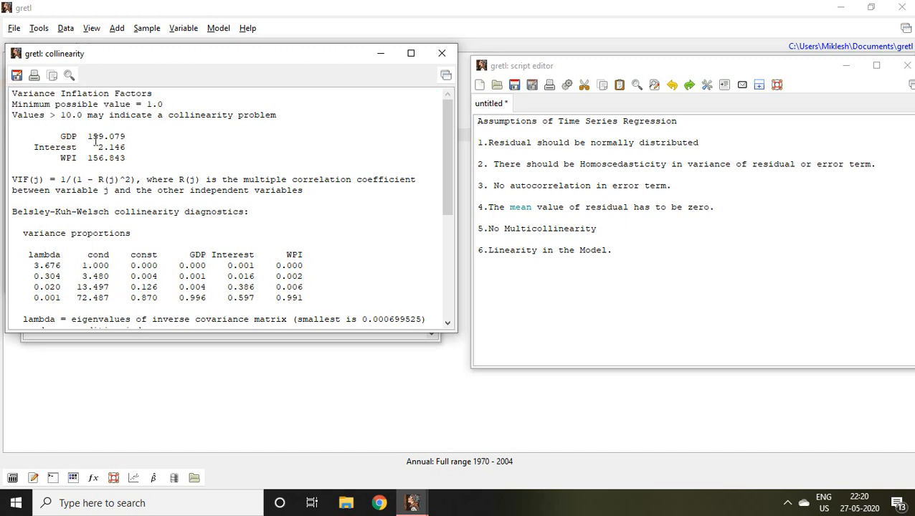
drag(55, 137, 136, 156)
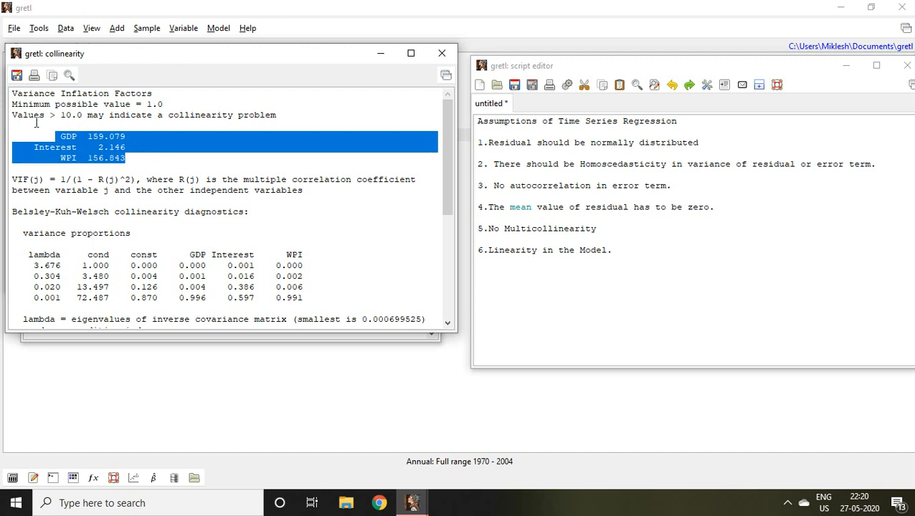
click(15, 115)
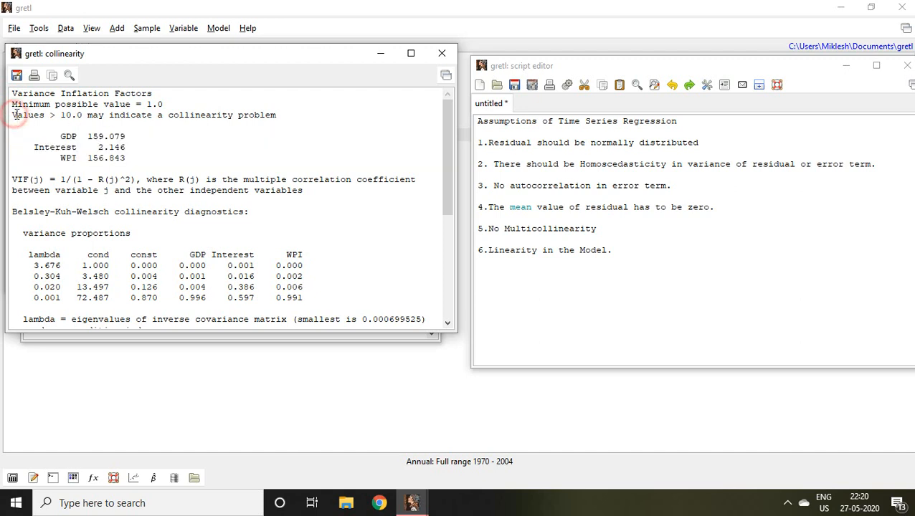
drag(15, 115, 210, 116)
click(104, 120)
click(261, 117)
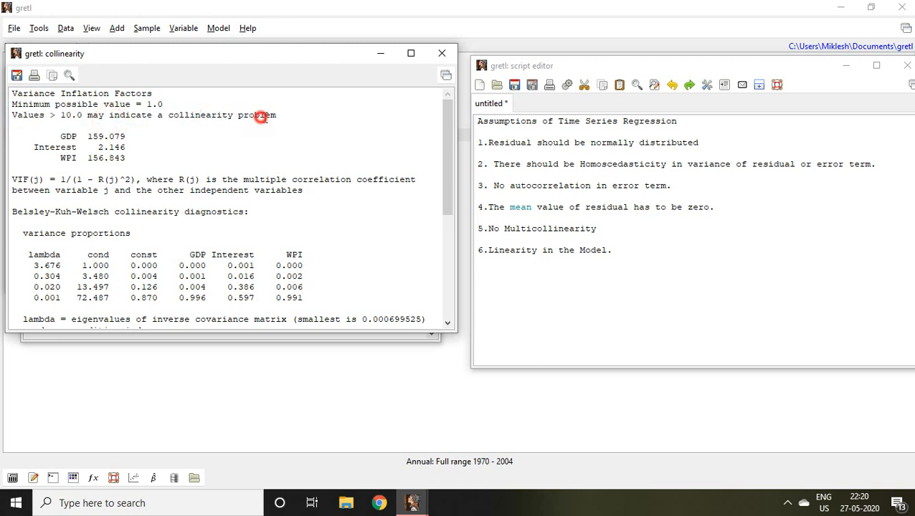
Step: Highlight the variance inflation factors of GDP and WPI in turn, and close the collinearity results
click(145, 136)
click(59, 137)
drag(59, 136, 127, 137)
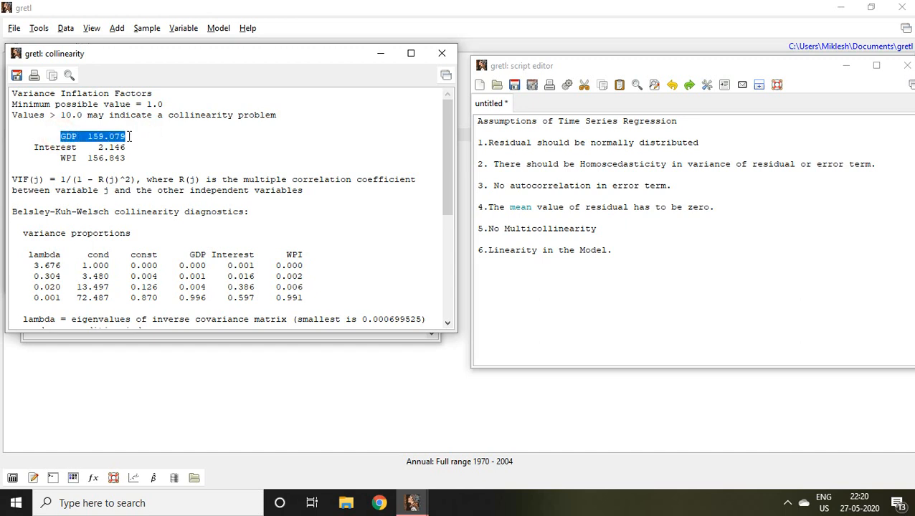
drag(58, 160, 128, 159)
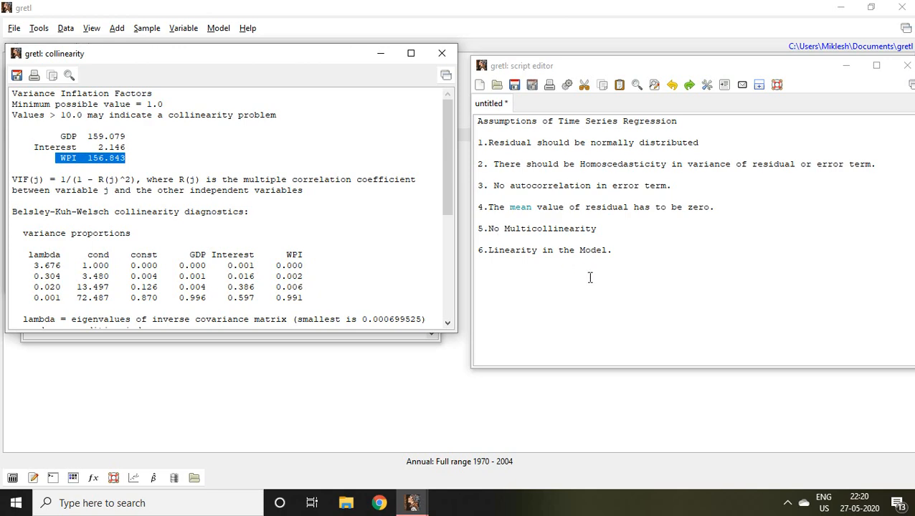
click(440, 55)
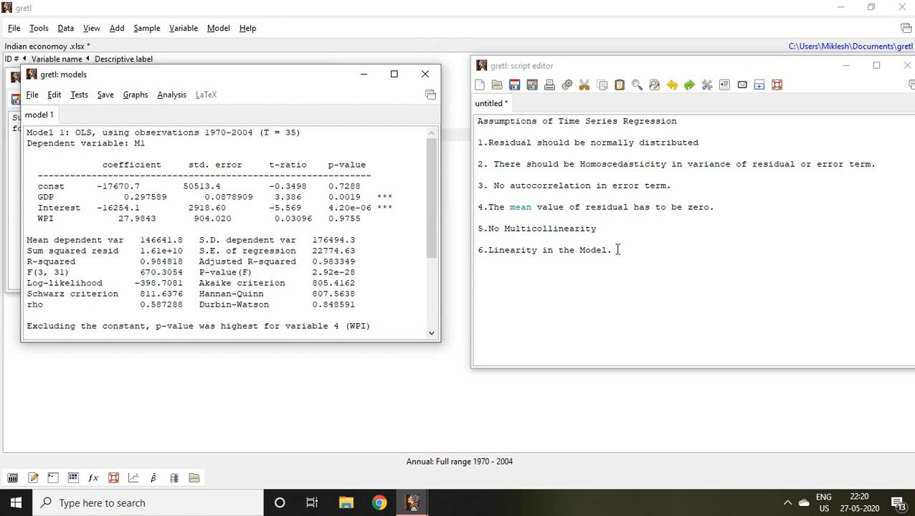
Step: Run Ramsey's RESET test with squares and cubes to check the sixth assumption, linearity in the model, and highlight the test's p-value
drag(615, 249, 476, 250)
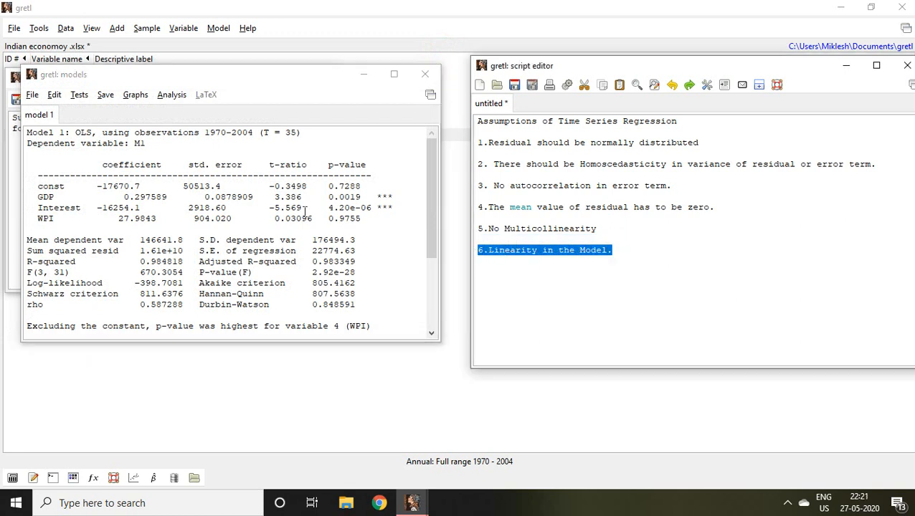
click(79, 95)
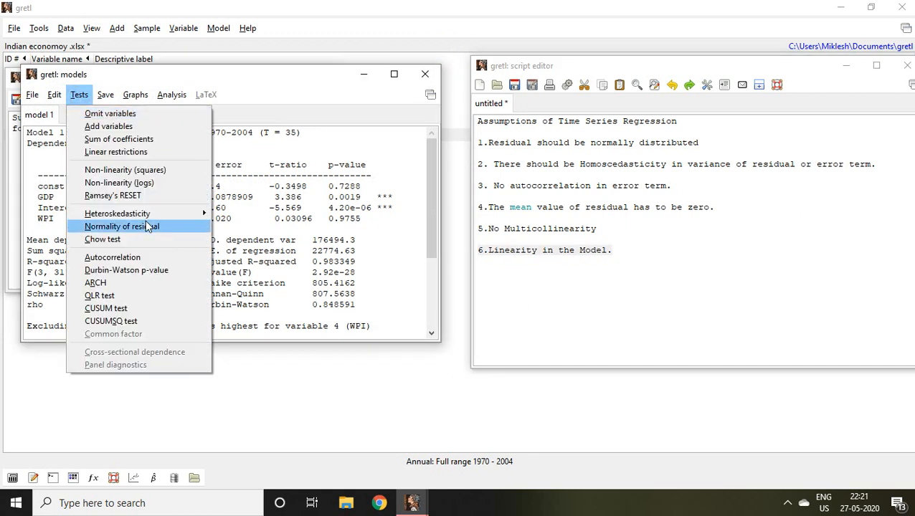
click(126, 195)
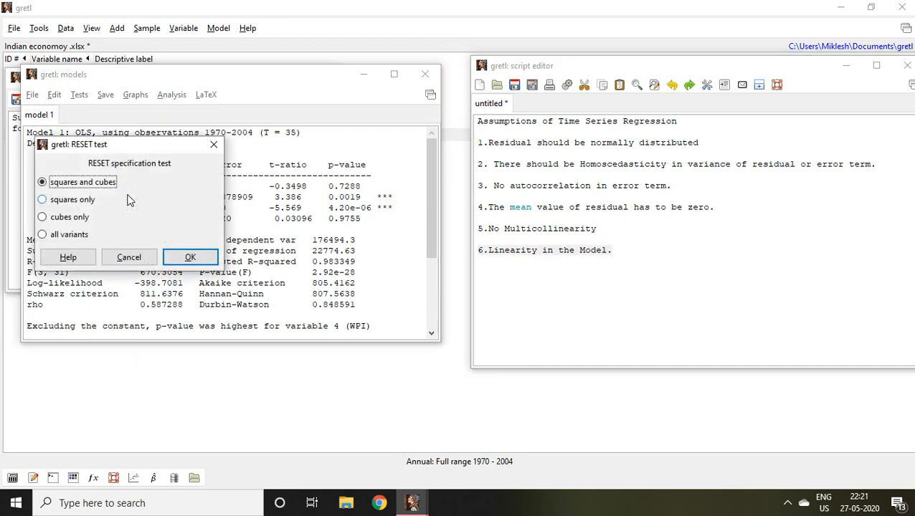
click(192, 257)
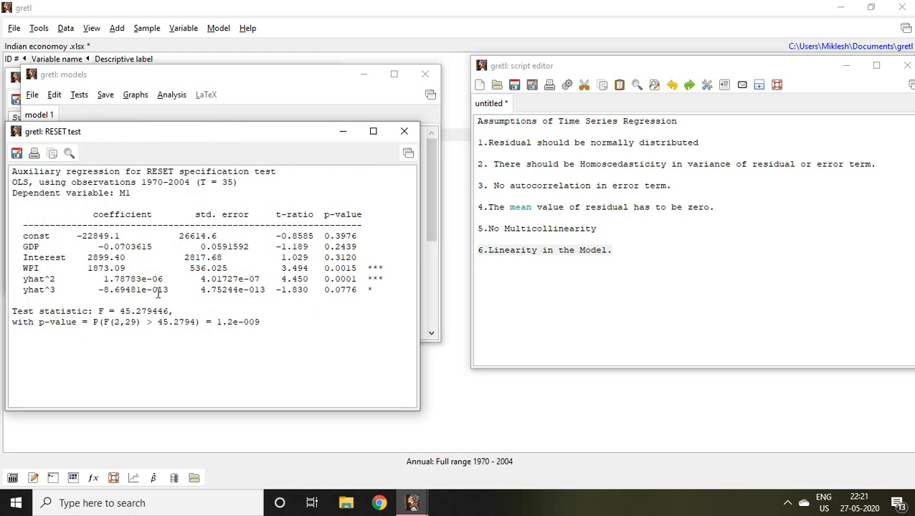
drag(214, 322, 265, 323)
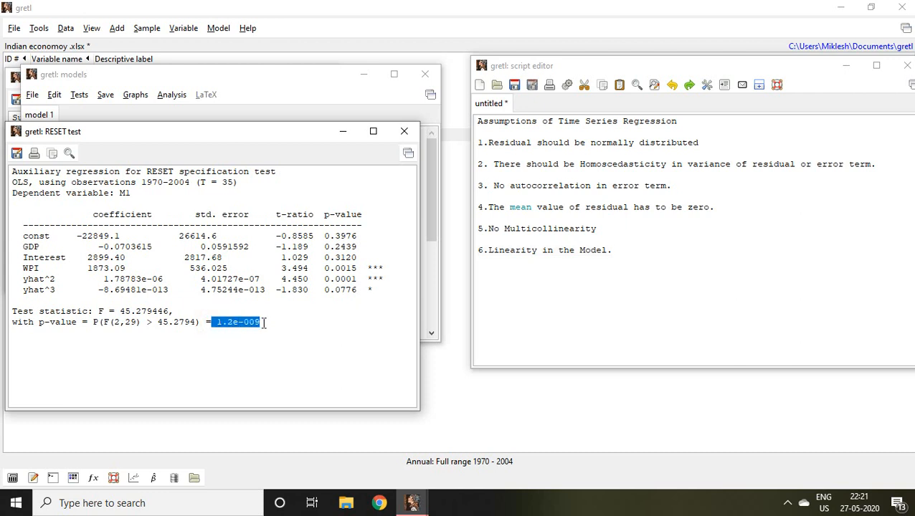